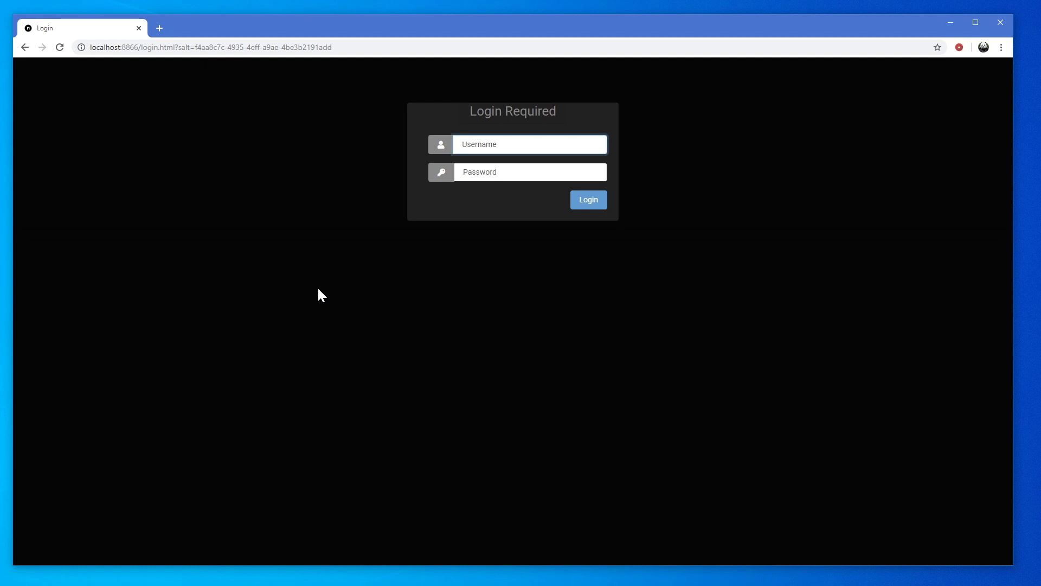
Log in to the NextPVR web interface with the admin username and the account password
type("admin")
key("Tab")
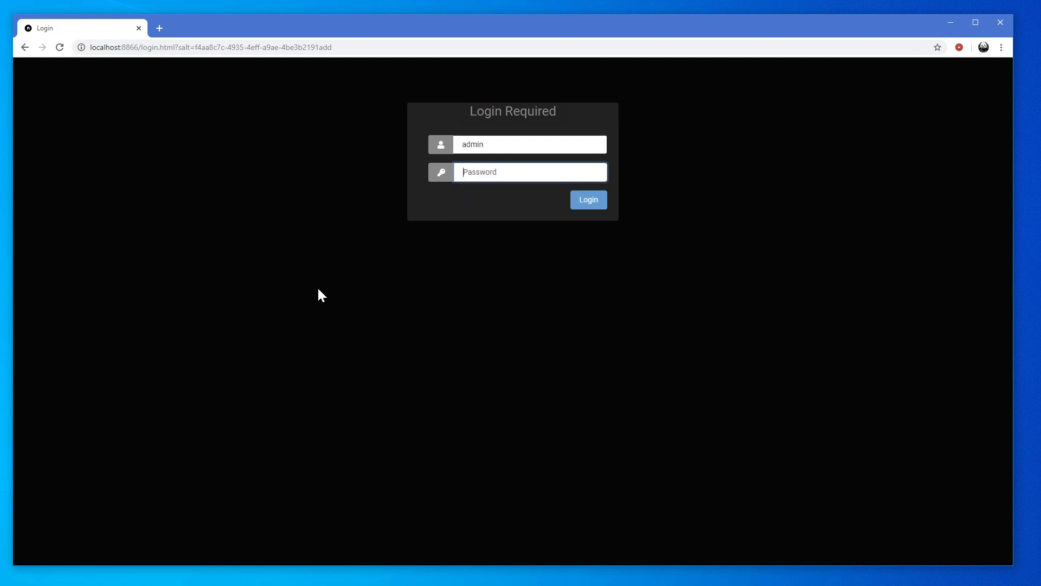
type("password")
left_click(590, 203)
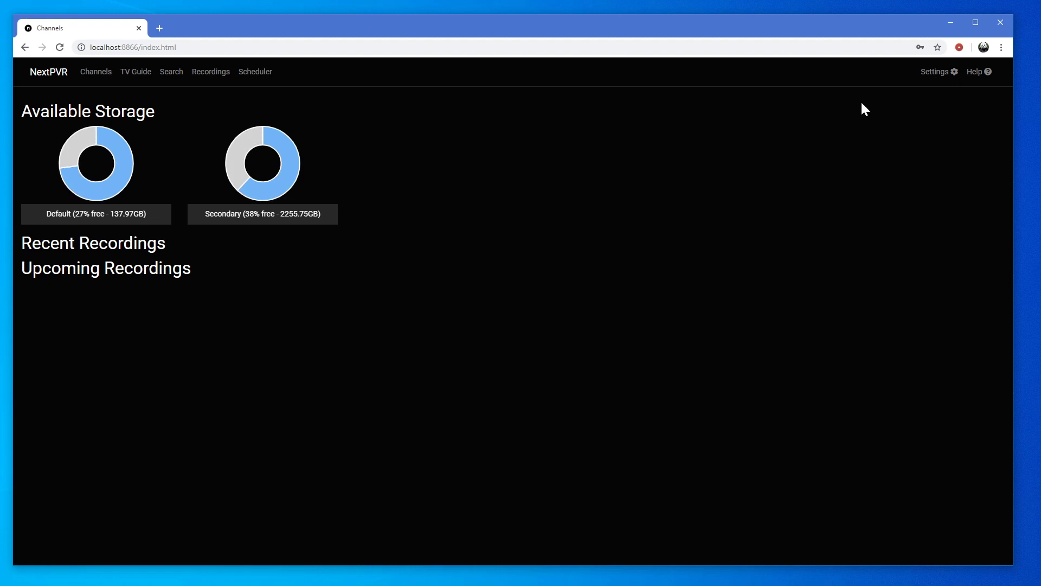
Show the Settings Devices list with the IPTV Device and the DVB-T tuner
left_click(936, 73)
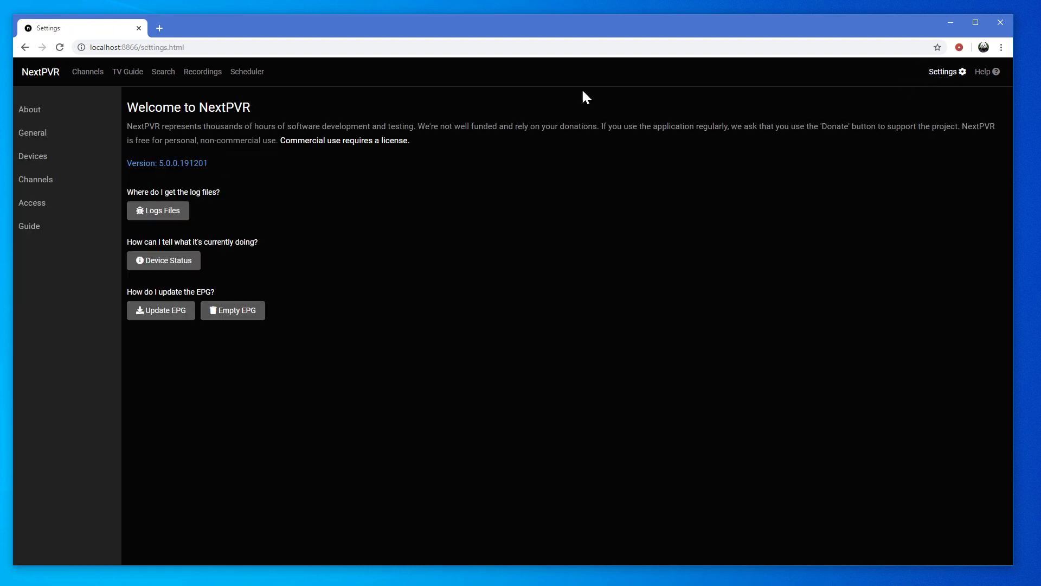
left_click(42, 158)
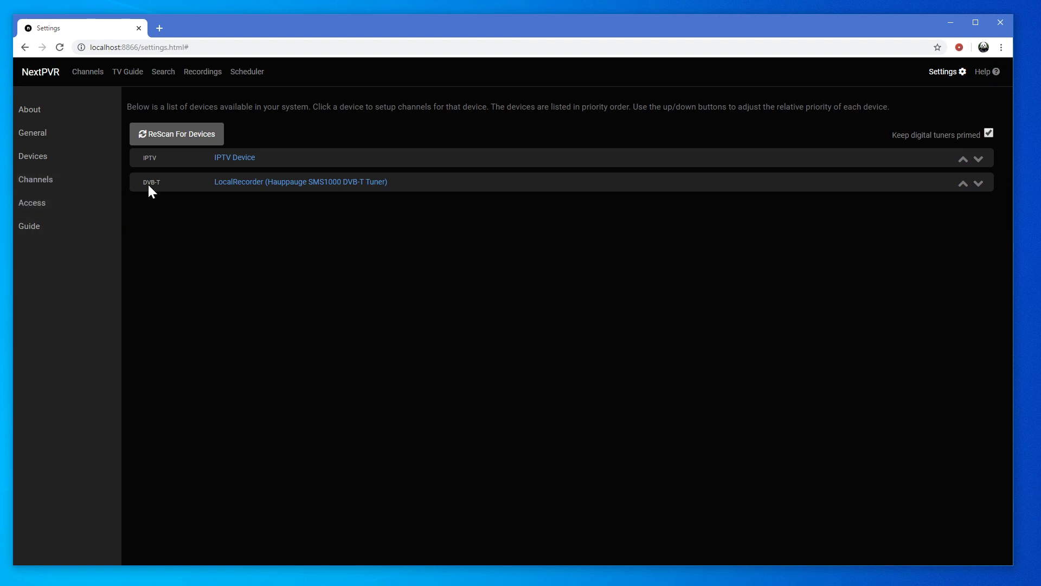
Prepare a digital channel scan on the LocalRecorder DVB-T tuner for New Zealand / Wellington (Mt KauKau)
left_click(787, 189)
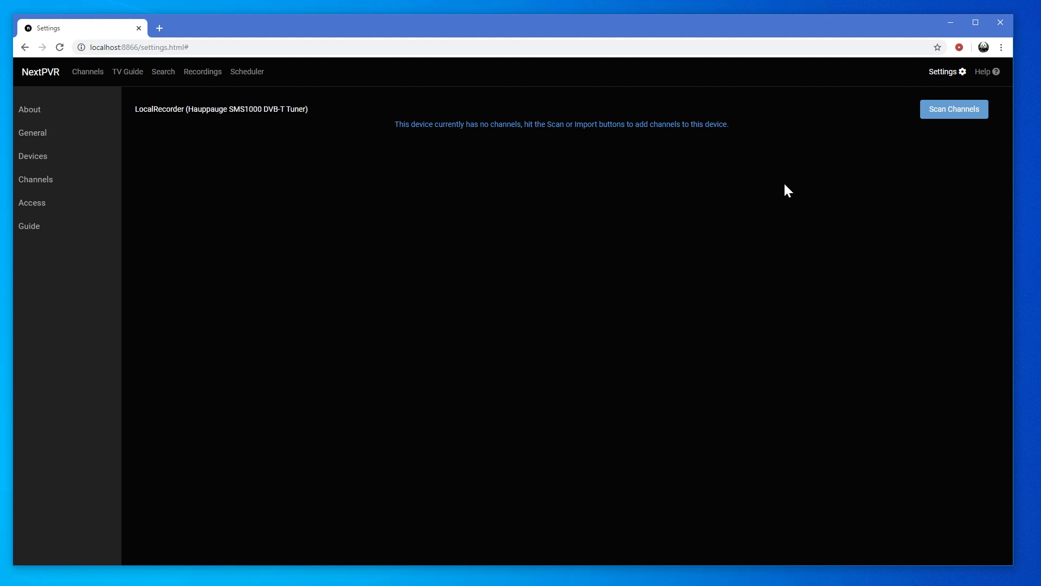
left_click(954, 113)
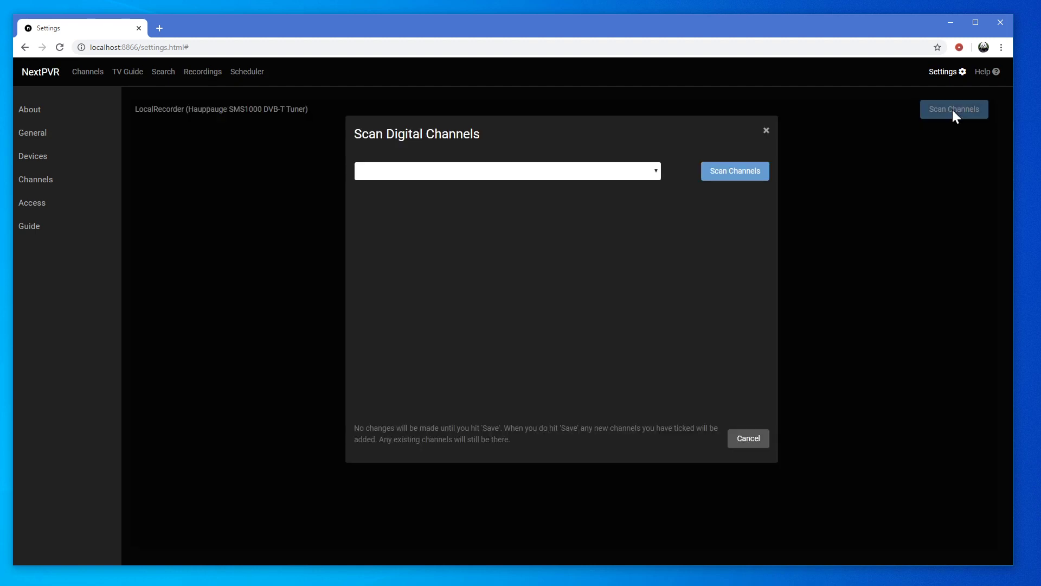
left_click(654, 174)
left_click_drag(657, 193, 623, 337)
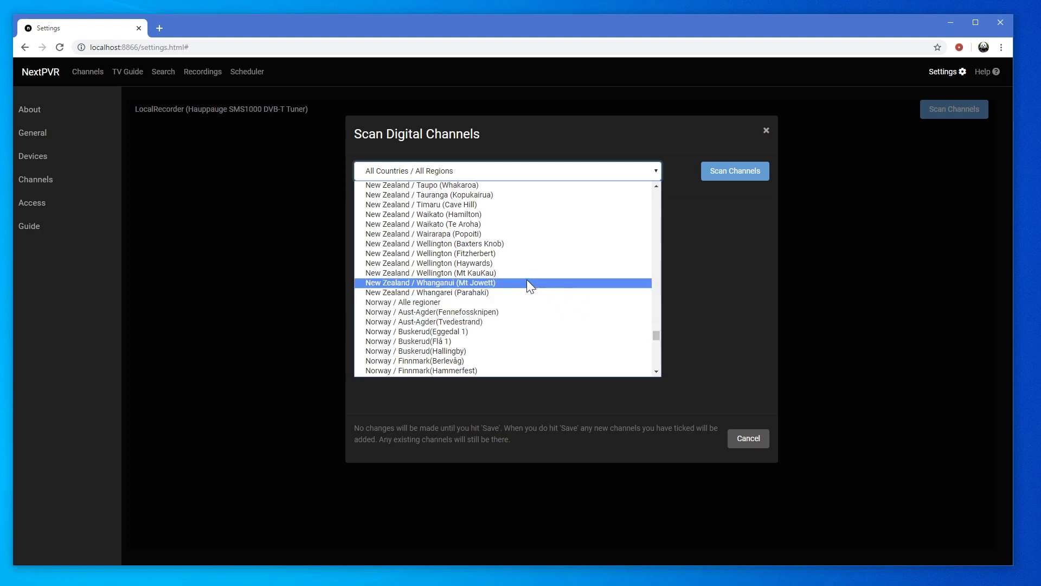
left_click(495, 273)
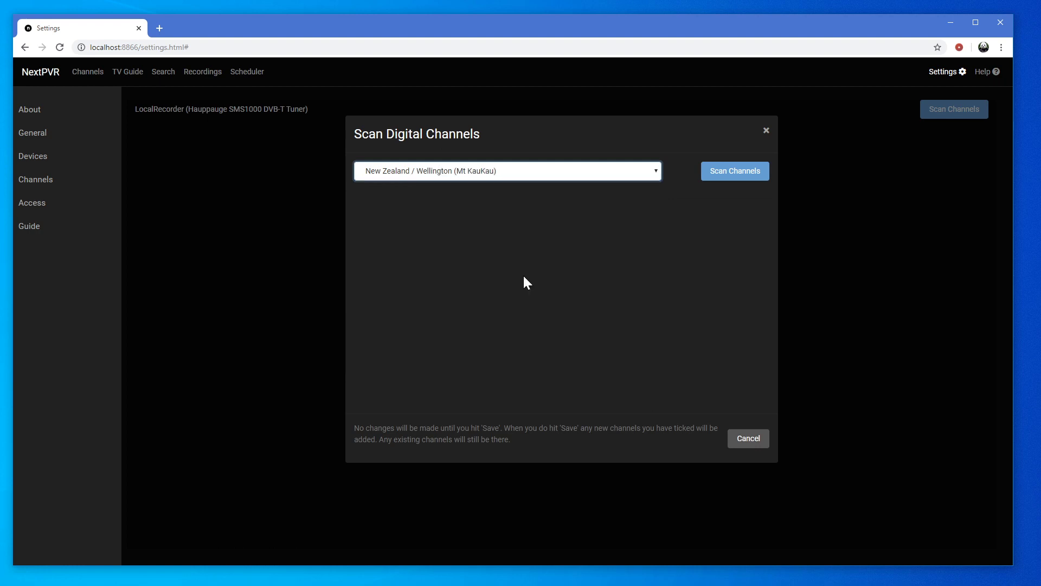
Run the Wellington scan so TVNZ 1, Three, Bravo and other channels appear ticked
left_click(740, 176)
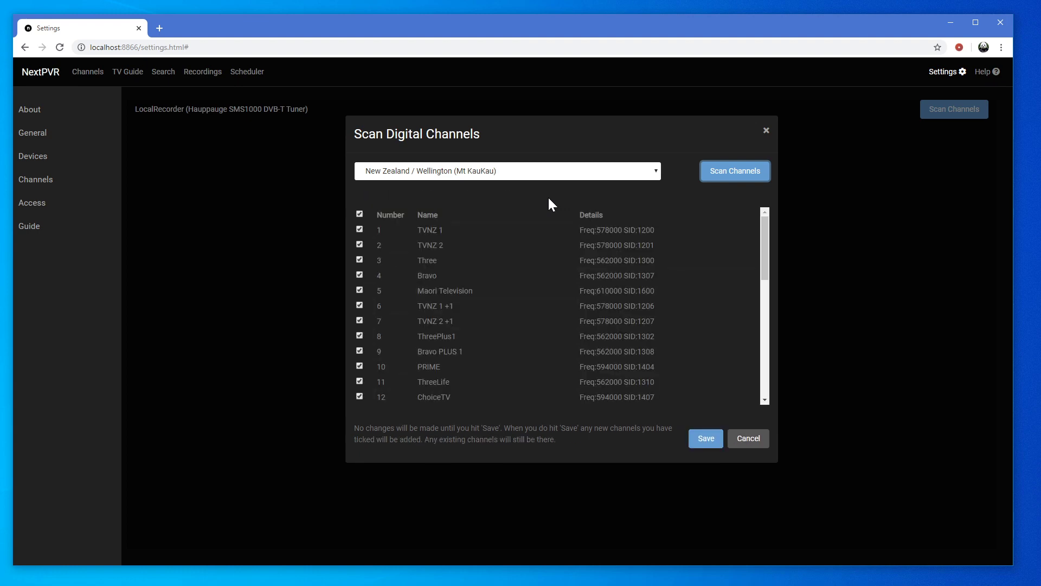
left_click_drag(763, 230, 744, 212)
Save the scanned channels and run Update EPG, inserting 7016 programme entries
left_click(706, 444)
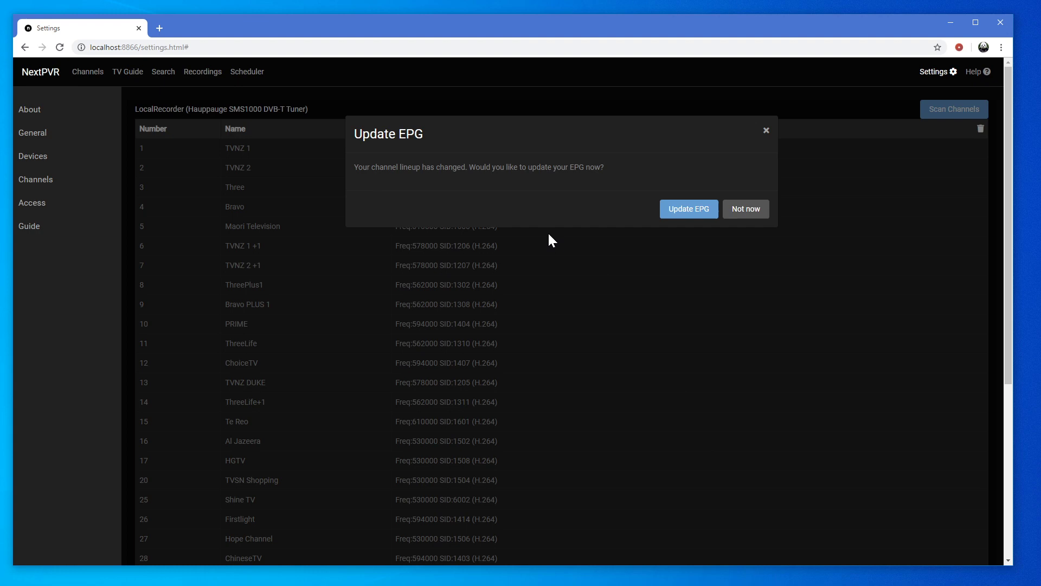
left_click(689, 209)
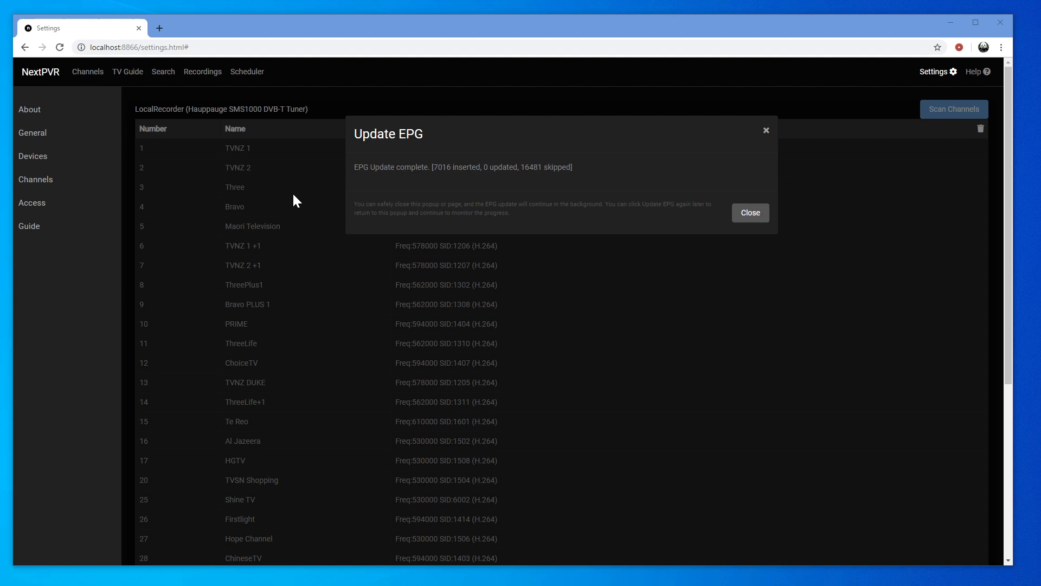
Leave the EPG update for General settings, then show the Channels page with current programmes
left_click(41, 140)
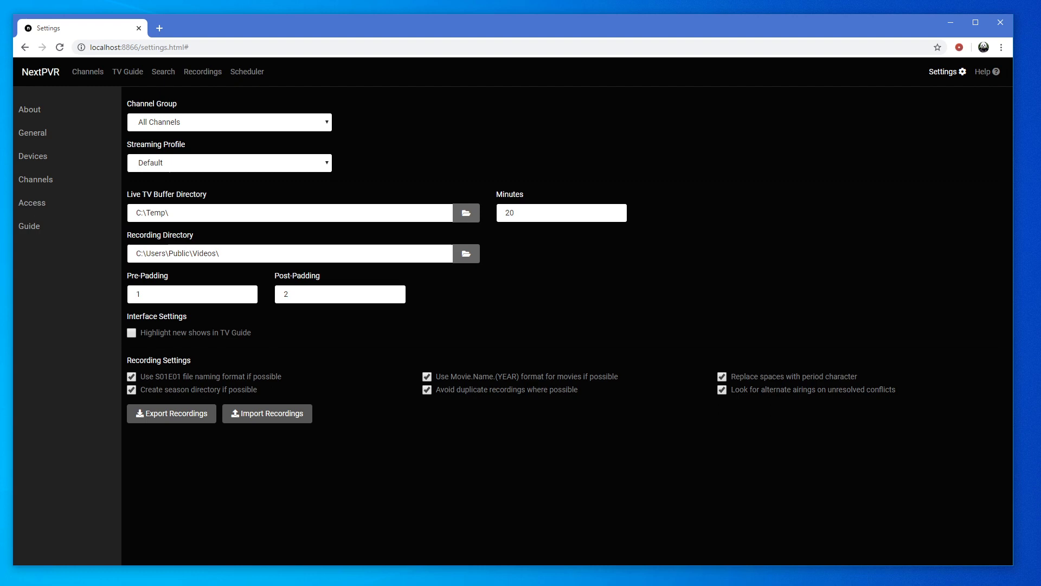
left_click(88, 75)
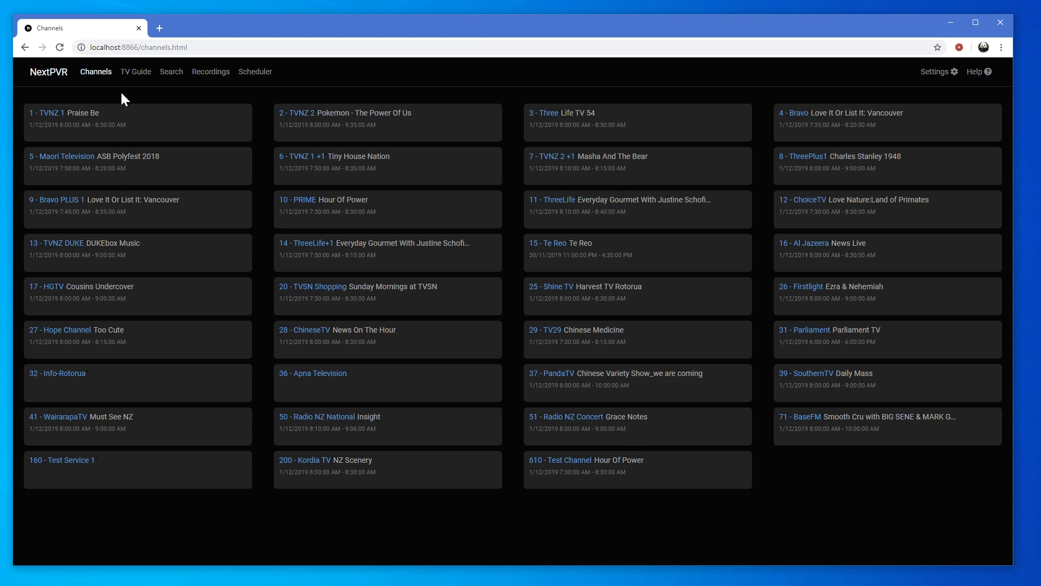
In the TV Guide, schedule the 6:35 PM Simpsons on TVNZ 2 once, then cancel it
left_click(129, 77)
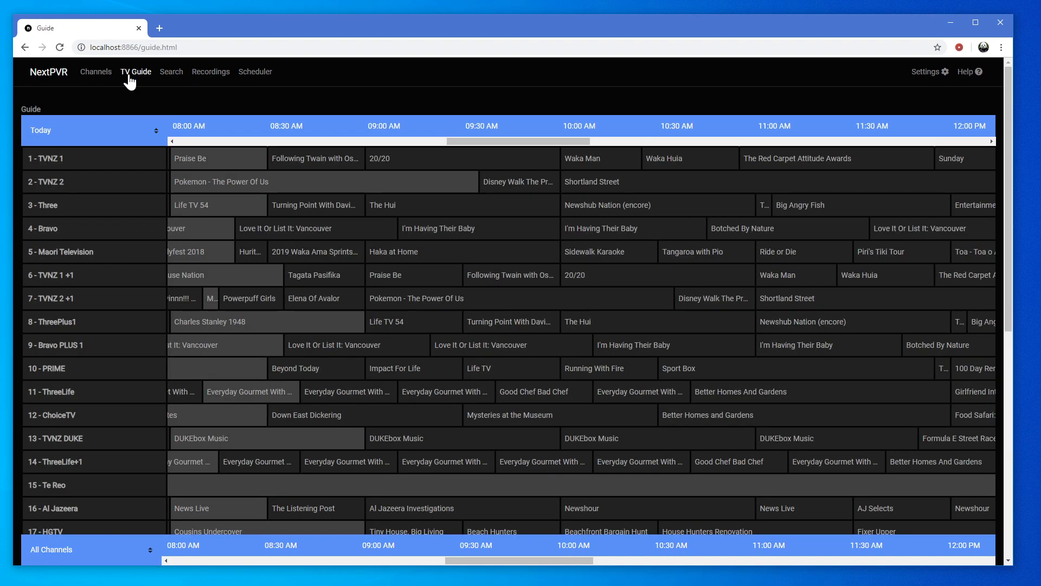
left_click_drag(559, 141, 798, 160)
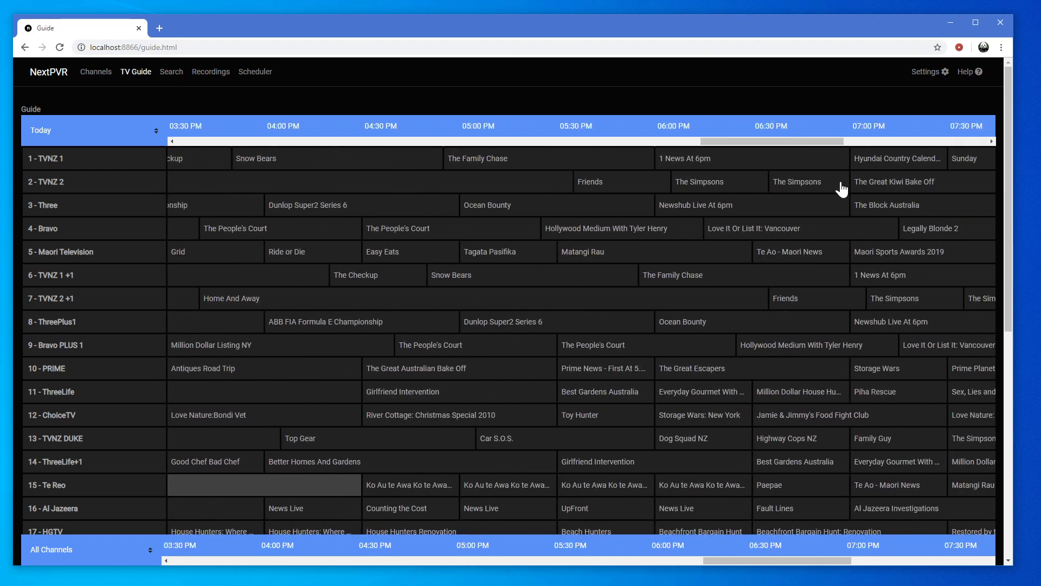
left_click(830, 183)
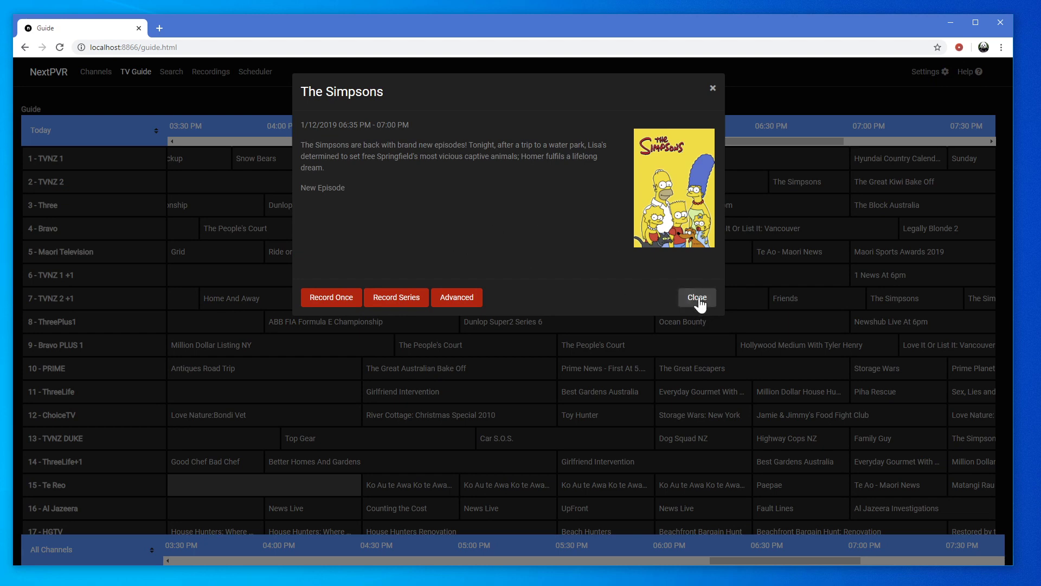
left_click(330, 302)
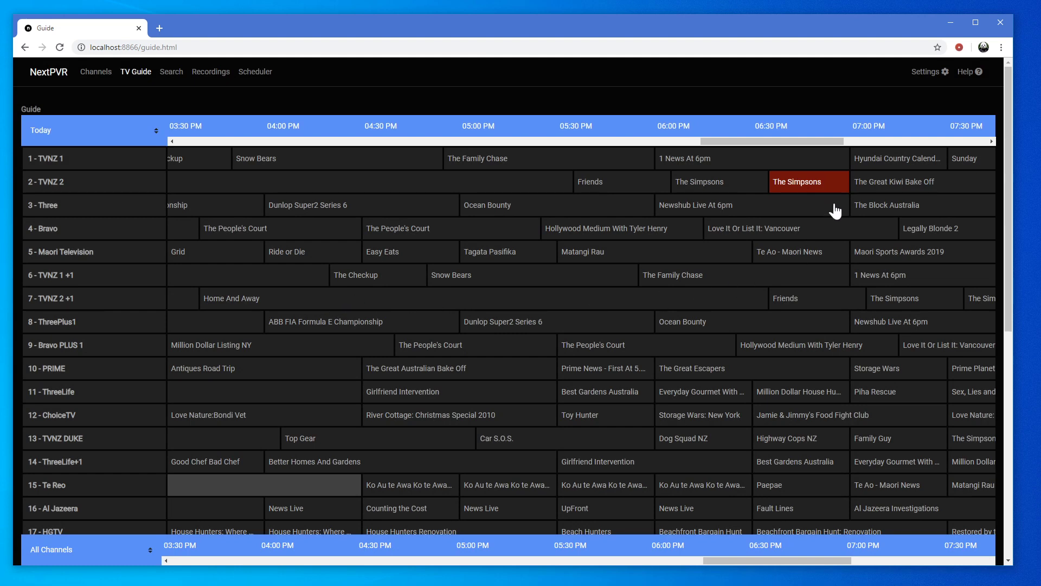
left_click(828, 191)
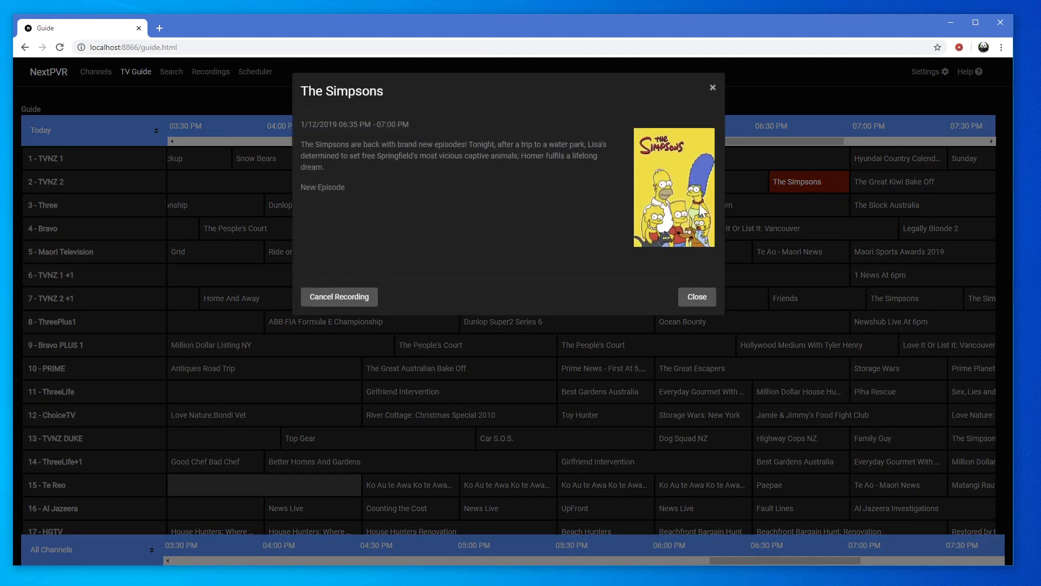
left_click(324, 299)
Record The Simpsons as a series, cancel the series, and reopen the 6:35 PM episode details
left_click(790, 187)
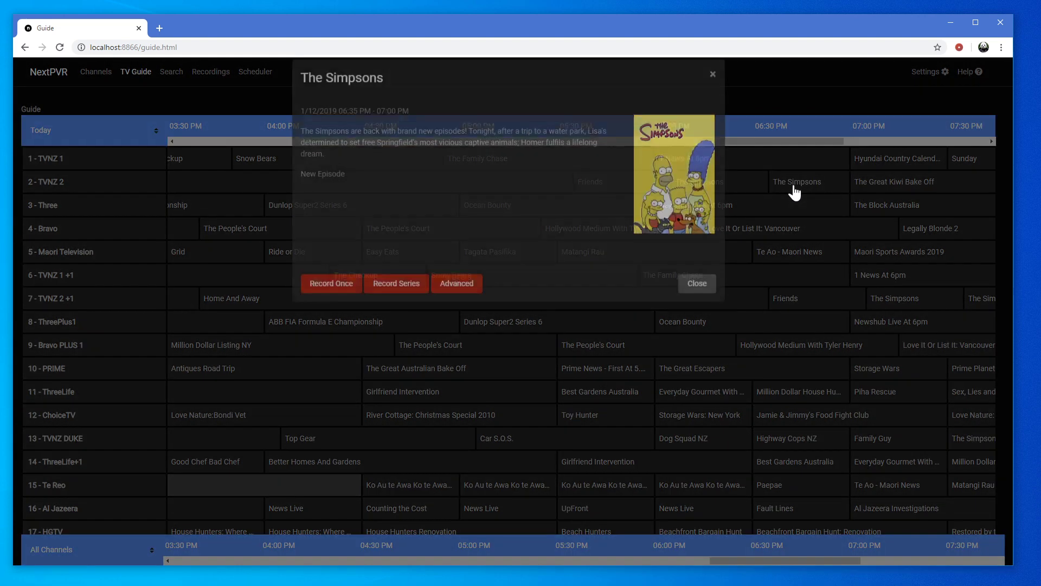
left_click(399, 302)
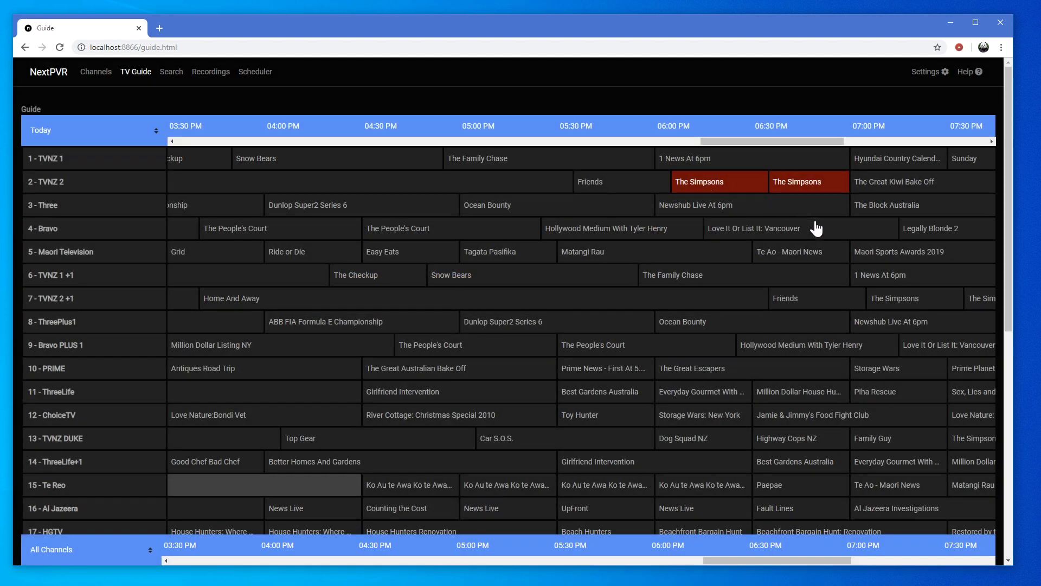
left_click(804, 185)
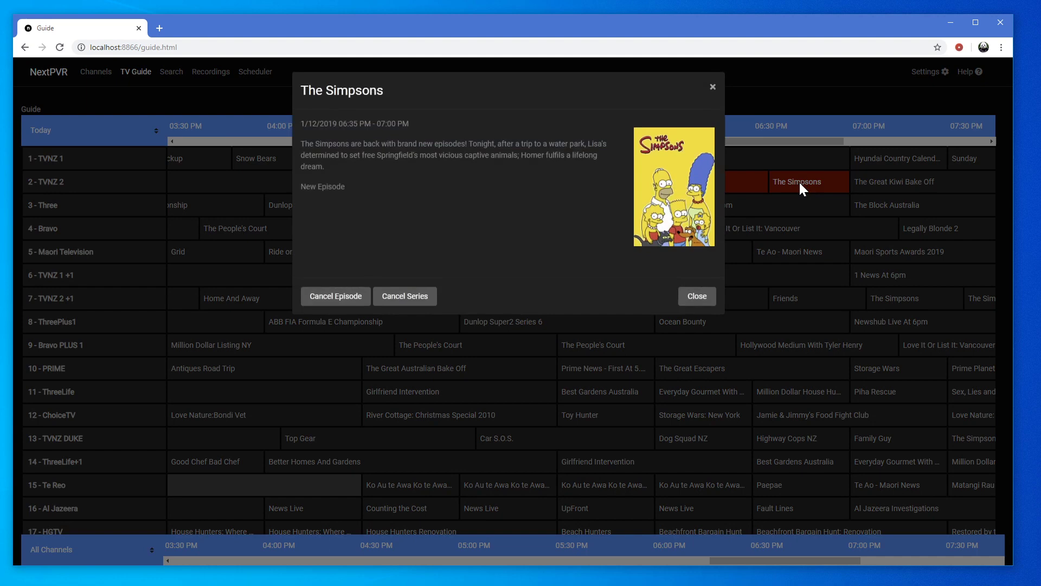
left_click(408, 305)
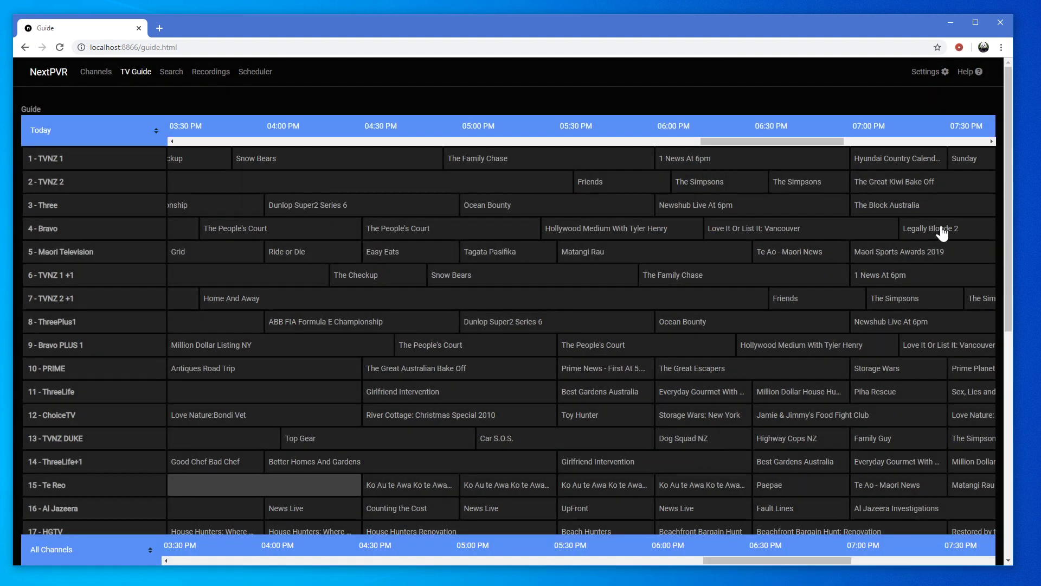
left_click(822, 181)
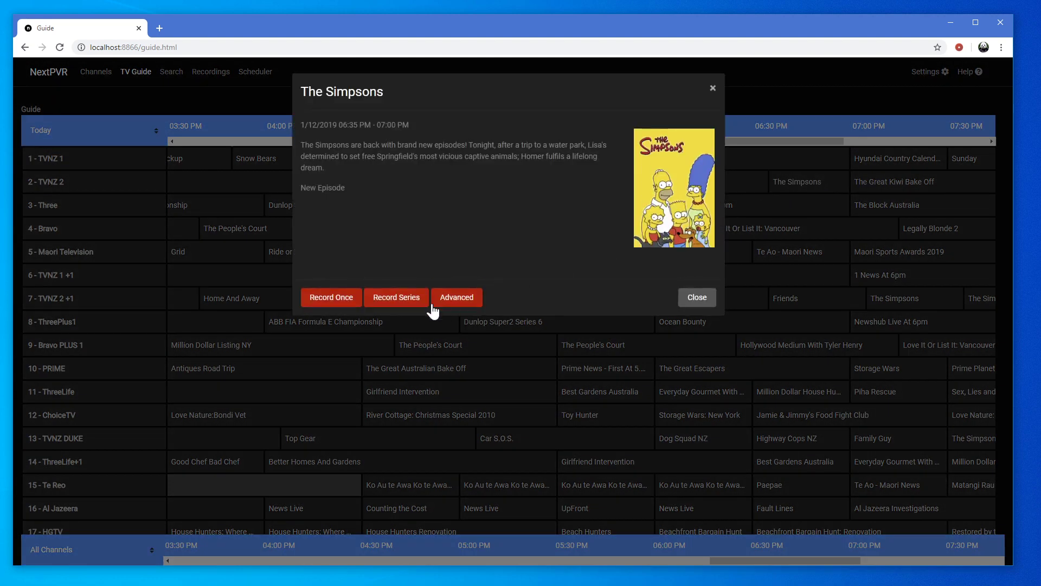
In Advanced options keep Record Season (All Episodes) and Keep All, then close without scheduling
left_click(466, 302)
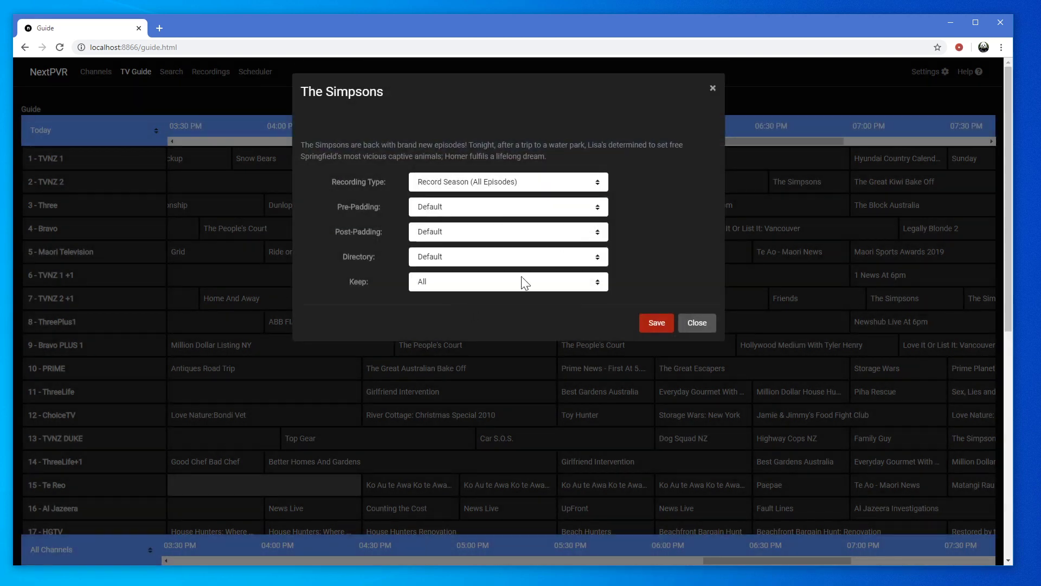
left_click(601, 184)
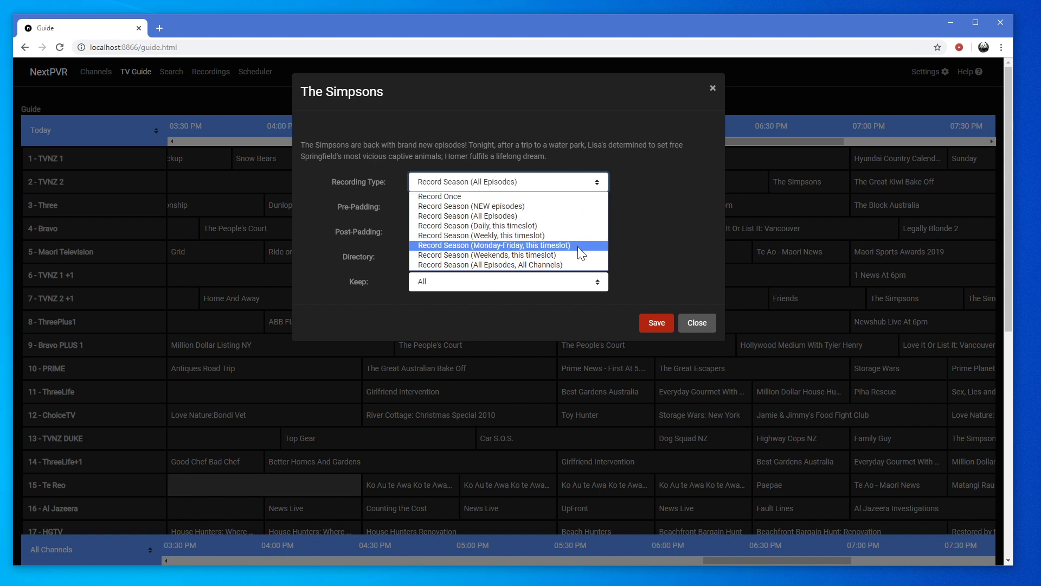
left_click(673, 237)
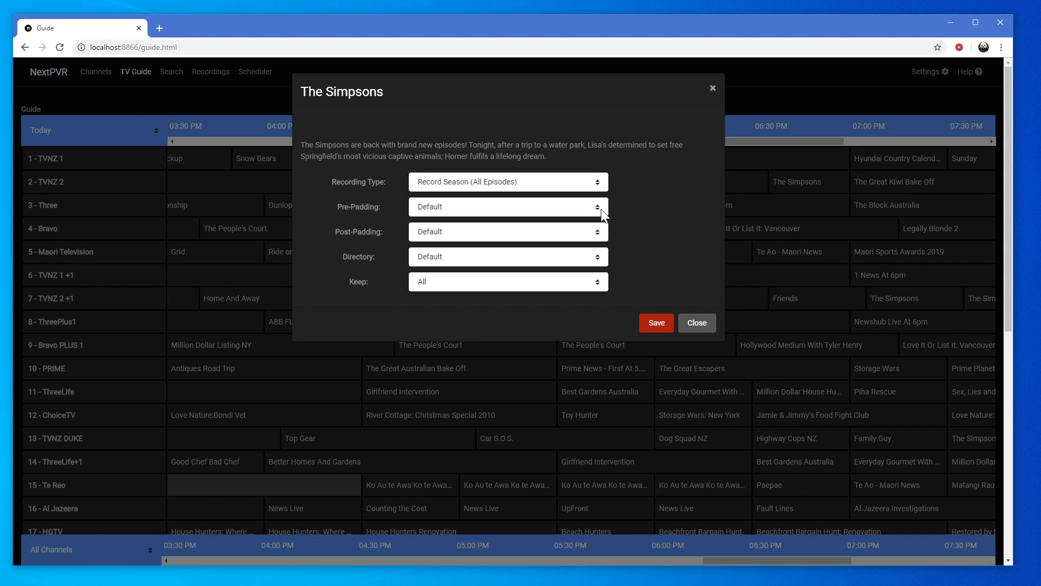
left_click(595, 285)
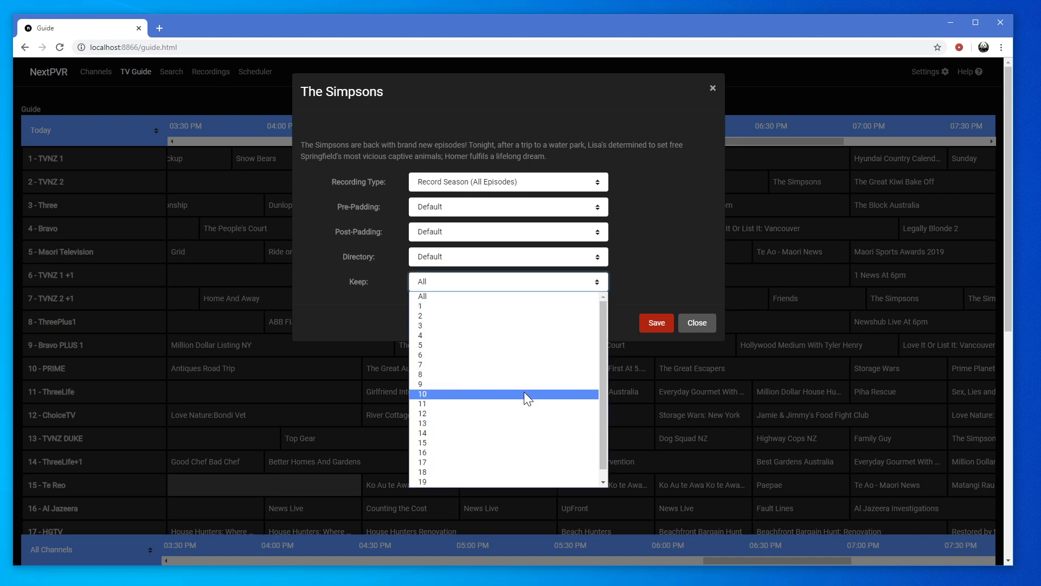
left_click(659, 229)
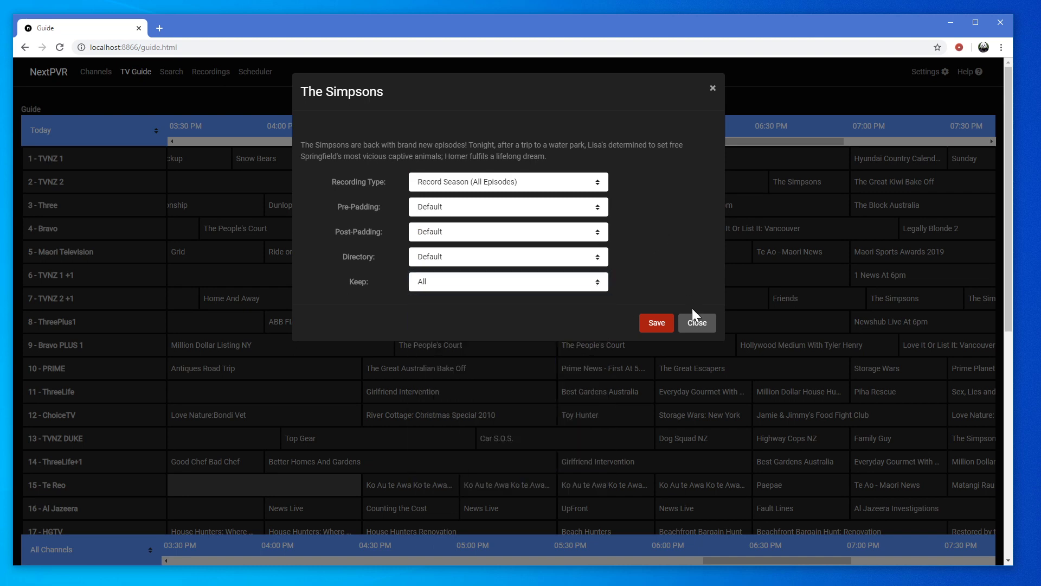
left_click(697, 324)
left_click(109, 72)
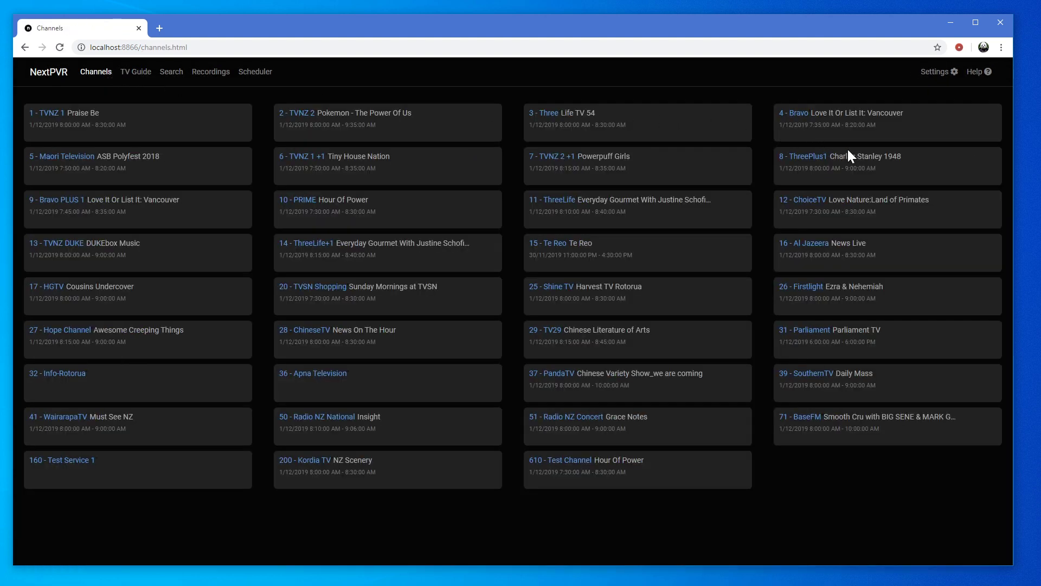
left_click(840, 132)
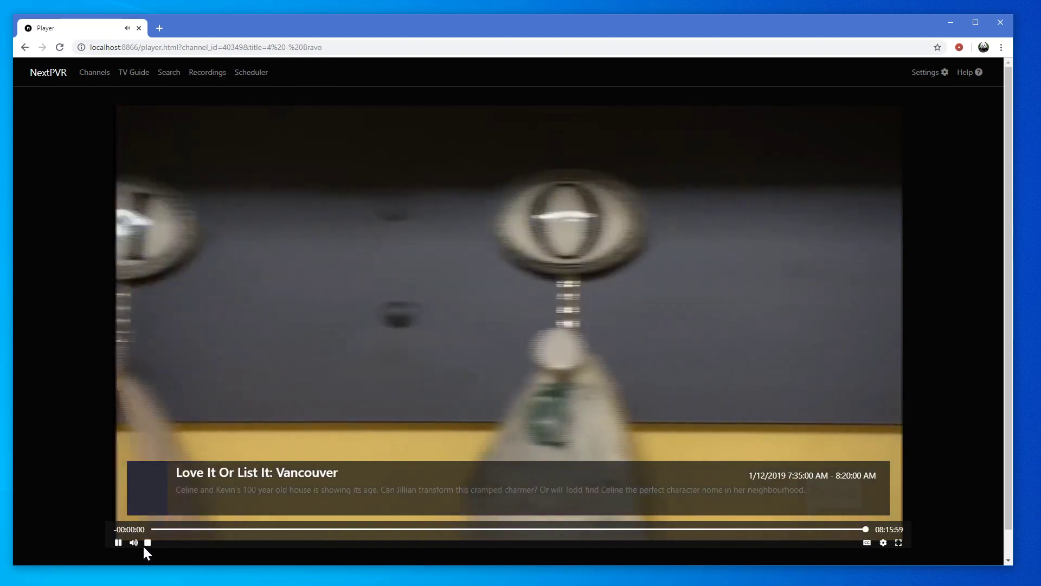
key("alt+Left")
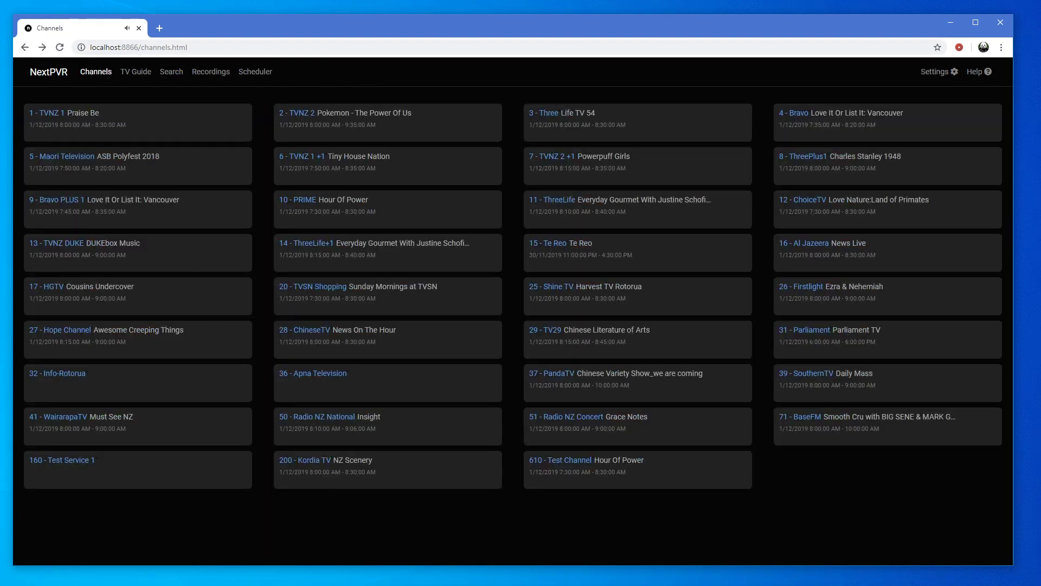
Watch Pokemon - The Power Of Us live on TVNZ 2, then stop playback
left_click(137, 73)
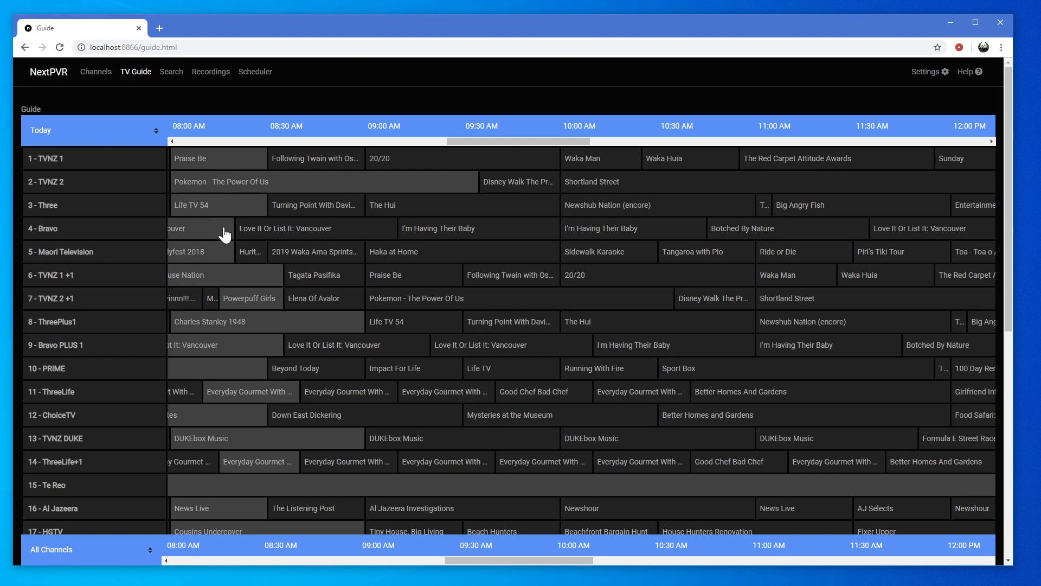
left_click(221, 183)
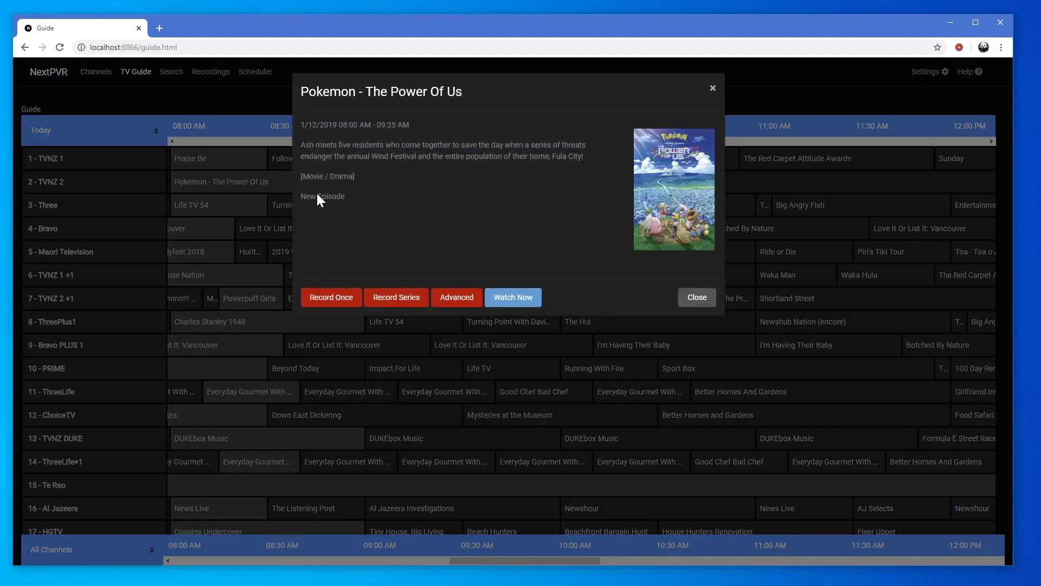
left_click(503, 301)
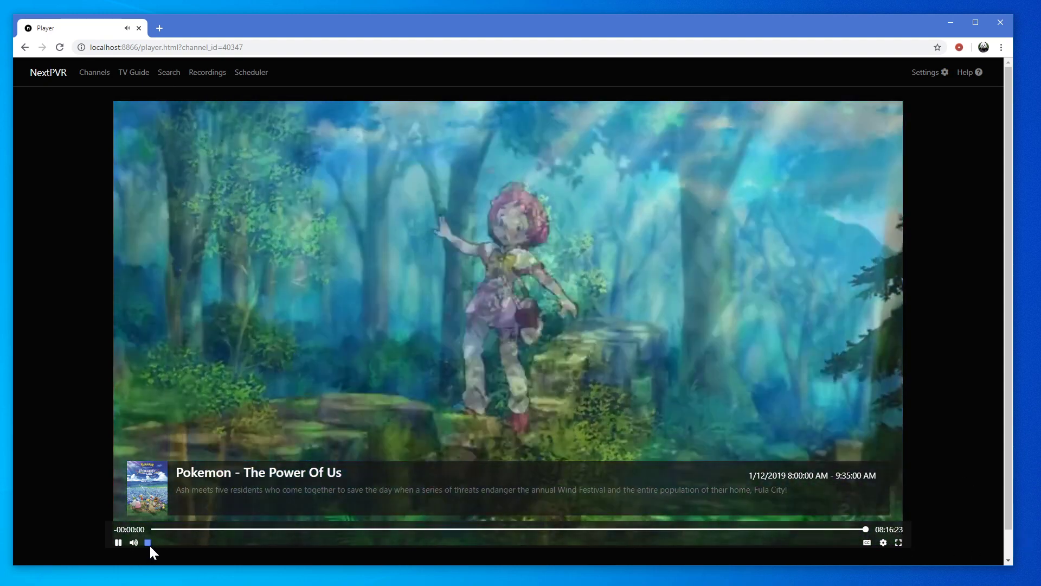
left_click(149, 543)
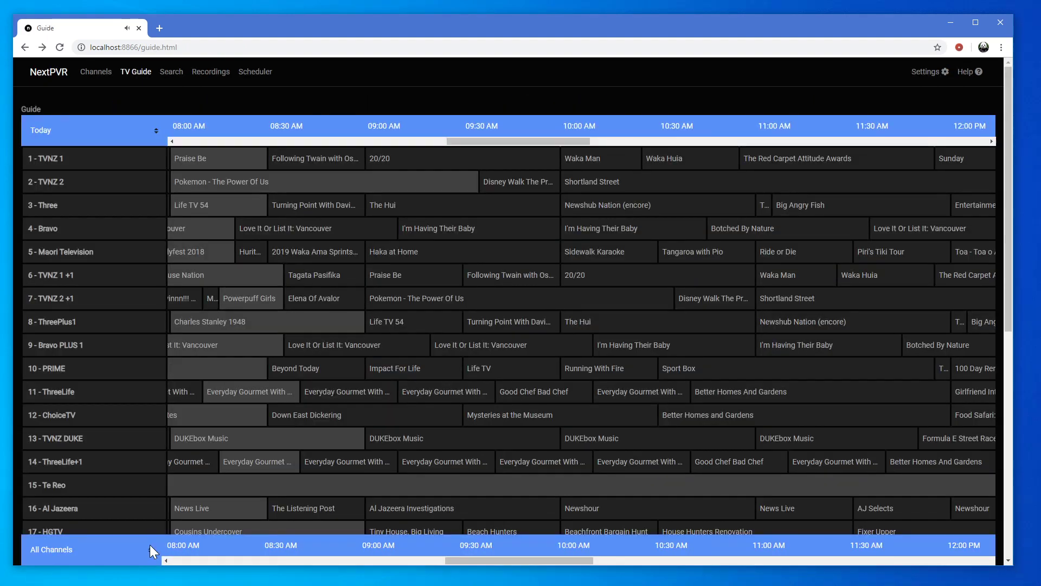